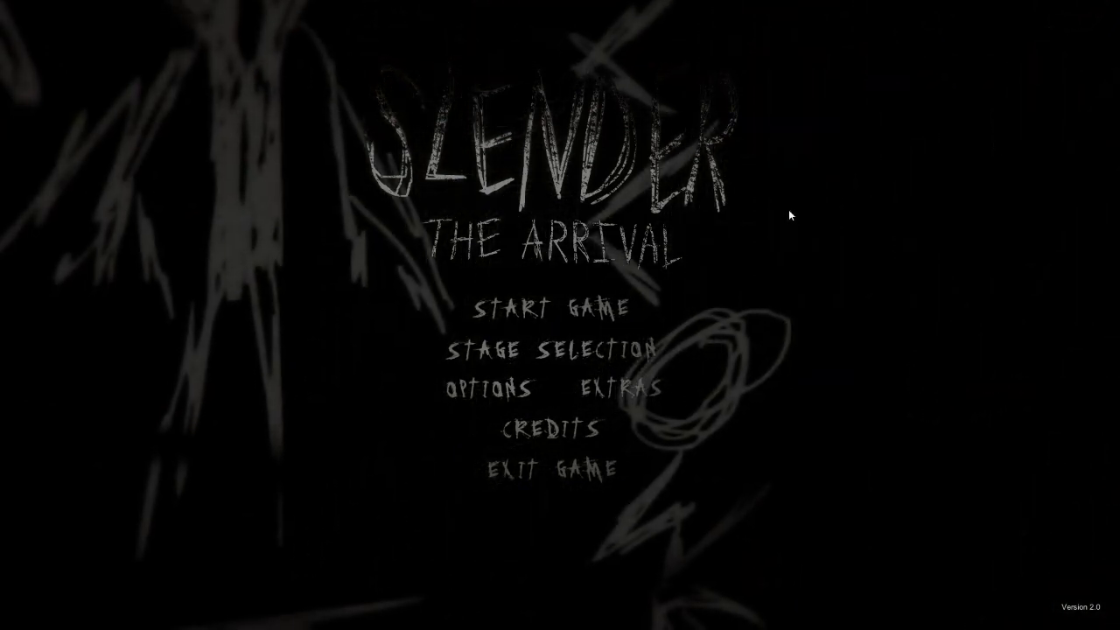
- Choose STAGE SELECTION from the main menu to list the playable stages
left_click(625, 350)
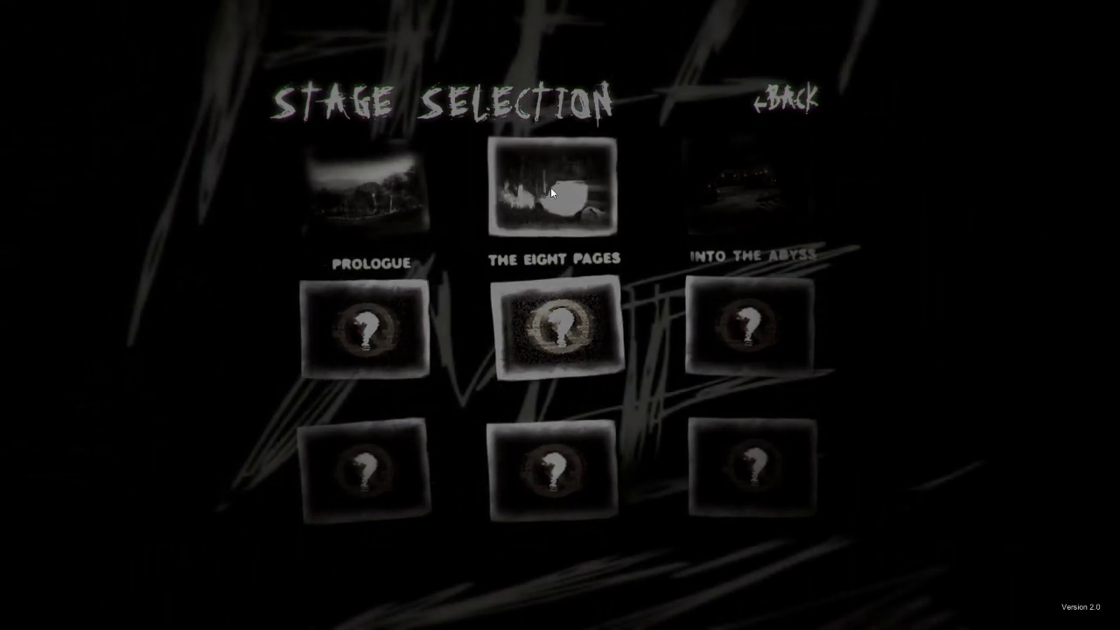
- Start The Eight Pages stage from its thumbnail
left_click(552, 188)
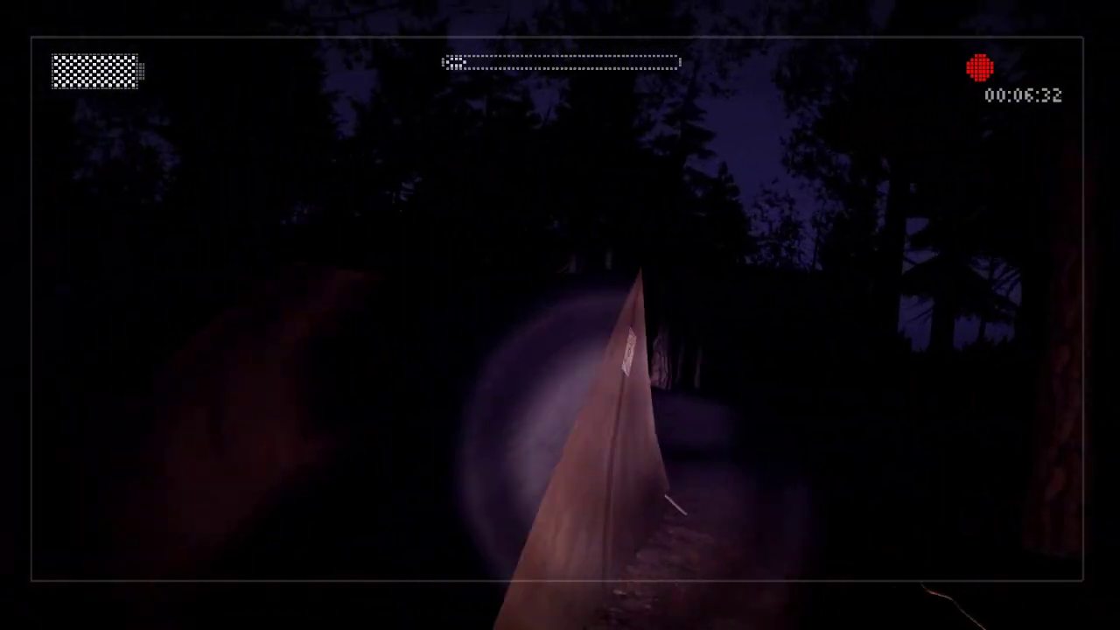
- Pick up the page pinned to the wooden structure
left_click(568, 388)
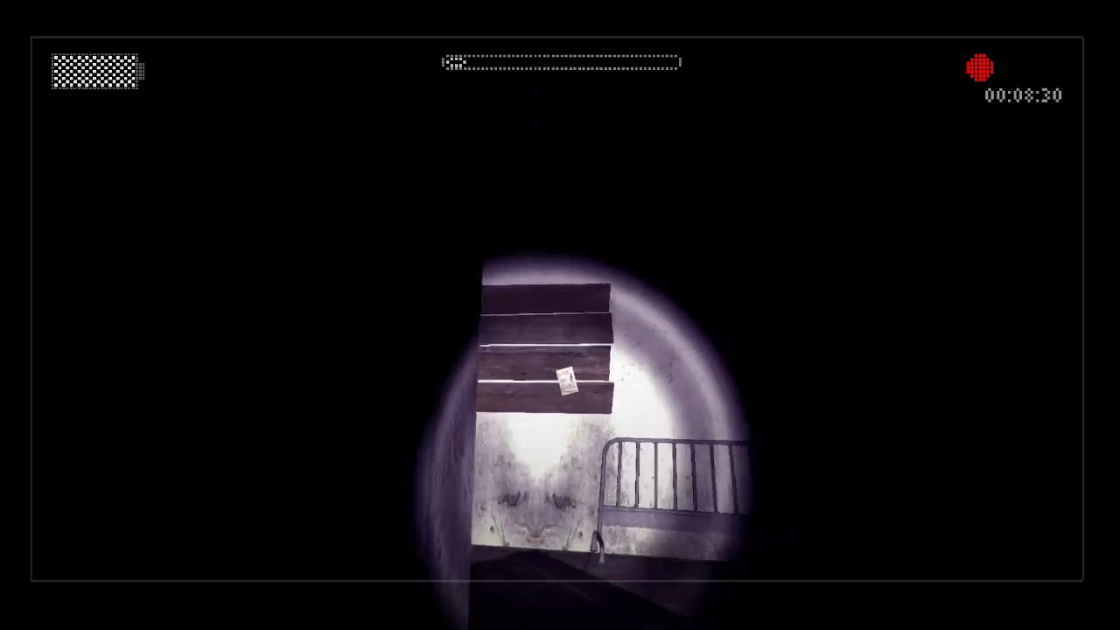
- Pick up the page on the wooden shelf, bringing the tally to 7 of 8
left_click(560, 350)
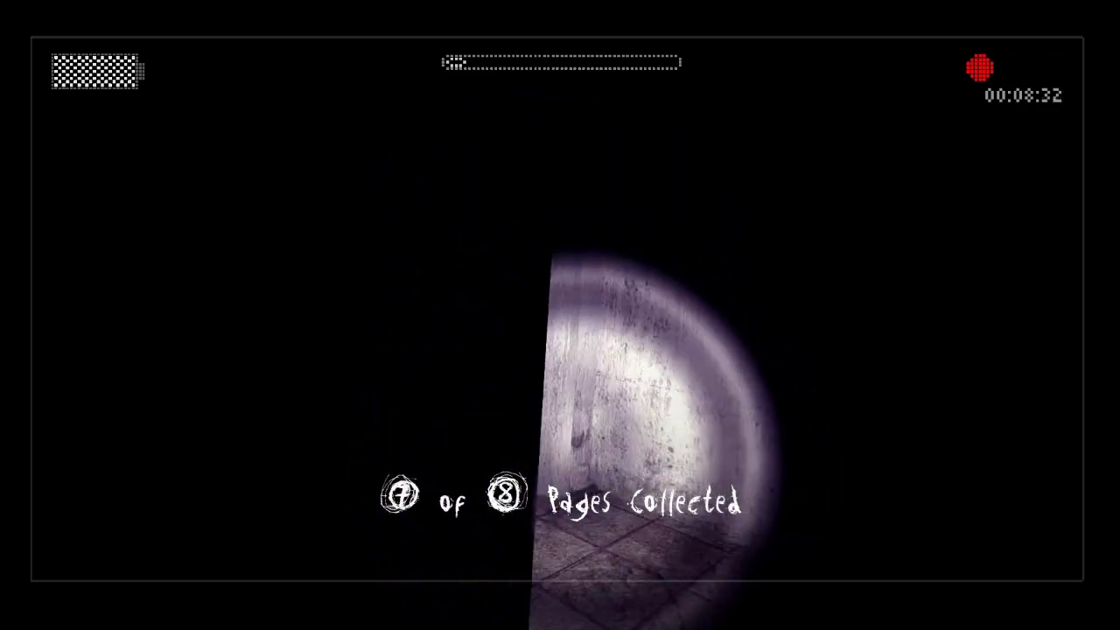